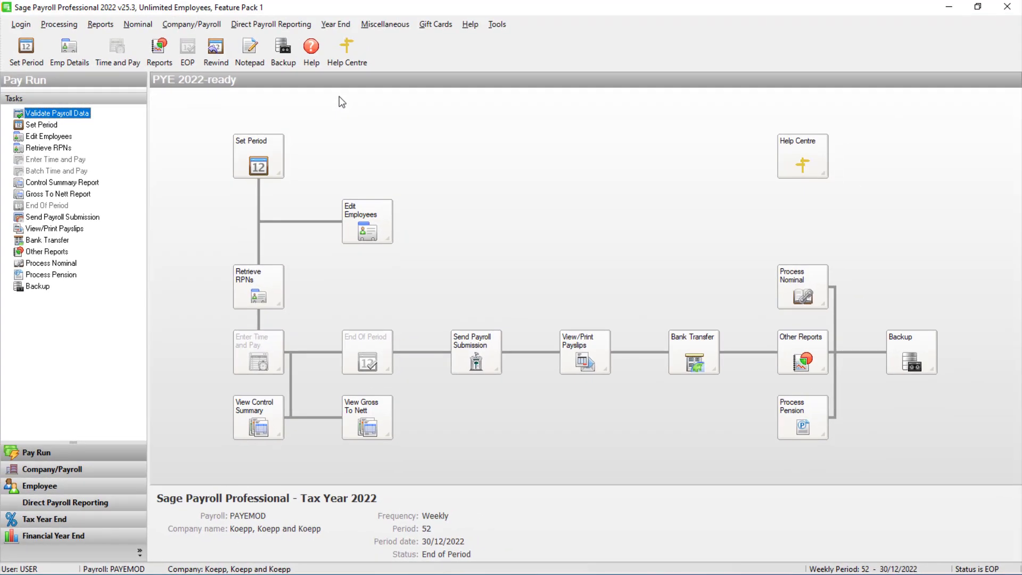
- Set up the 2023 tax year by creating the 2023 payroll data from the current 2022 payroll
left_click(335, 24)
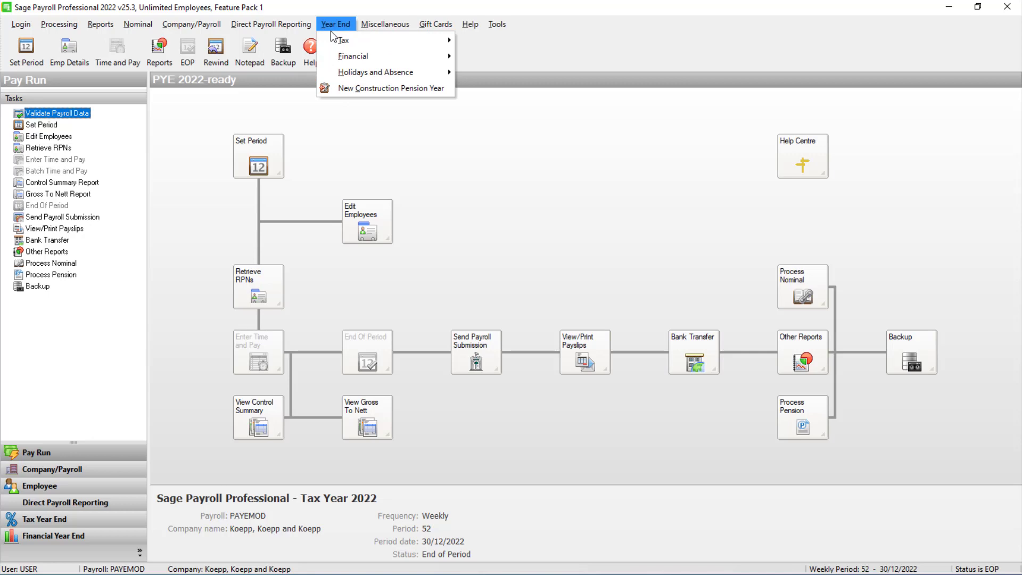
mouse_move(376, 42)
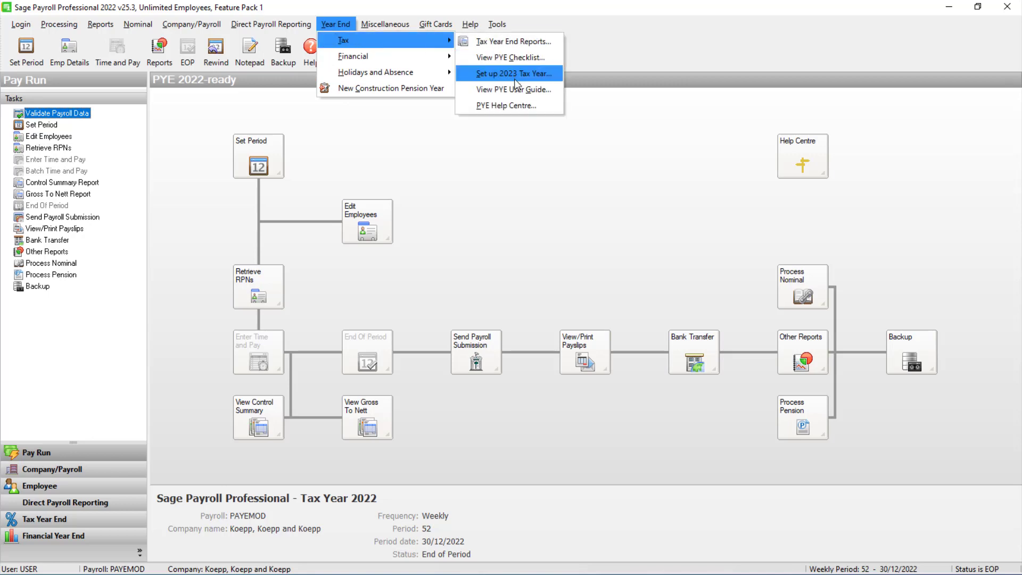
left_click(514, 79)
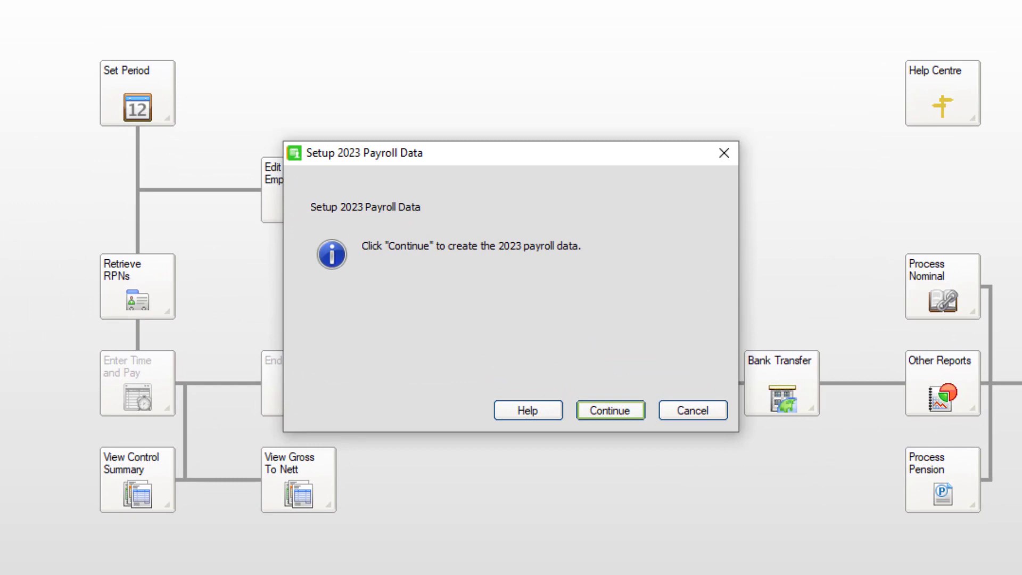
left_click(609, 409)
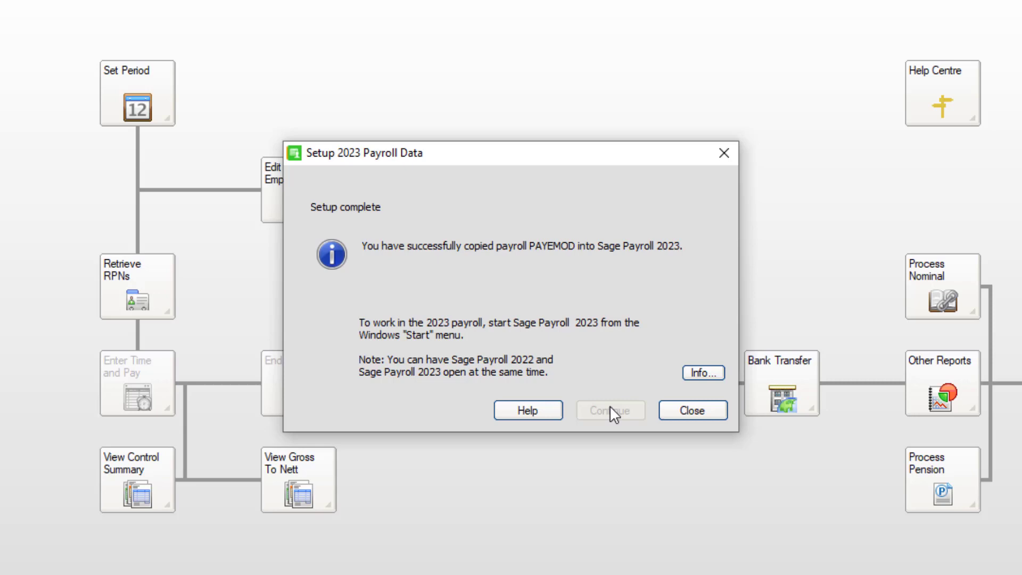
left_click(668, 413)
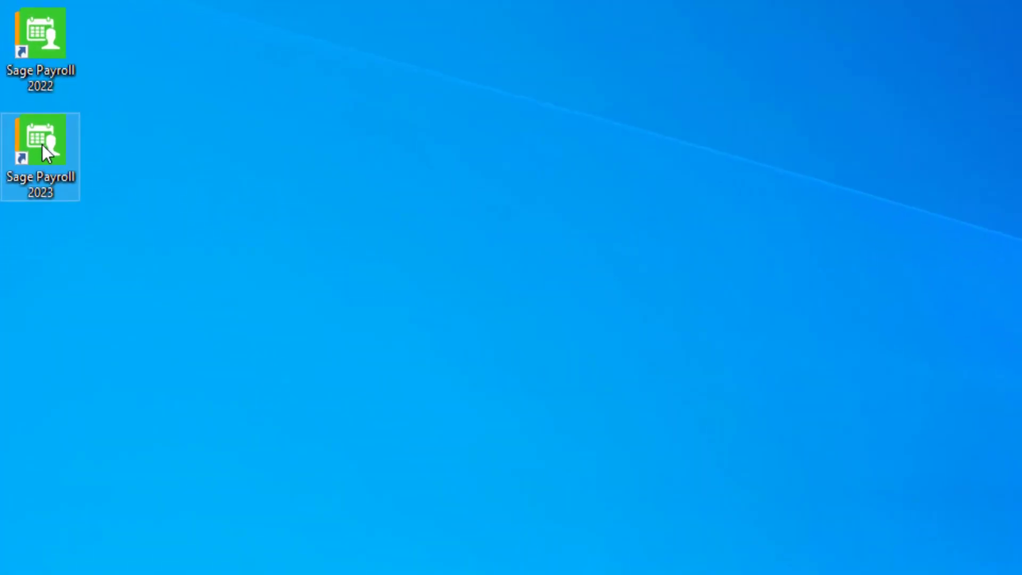
- Launch Sage Payroll 2023 and log in as USER to the PAYEMOD payroll
double_click(43, 146)
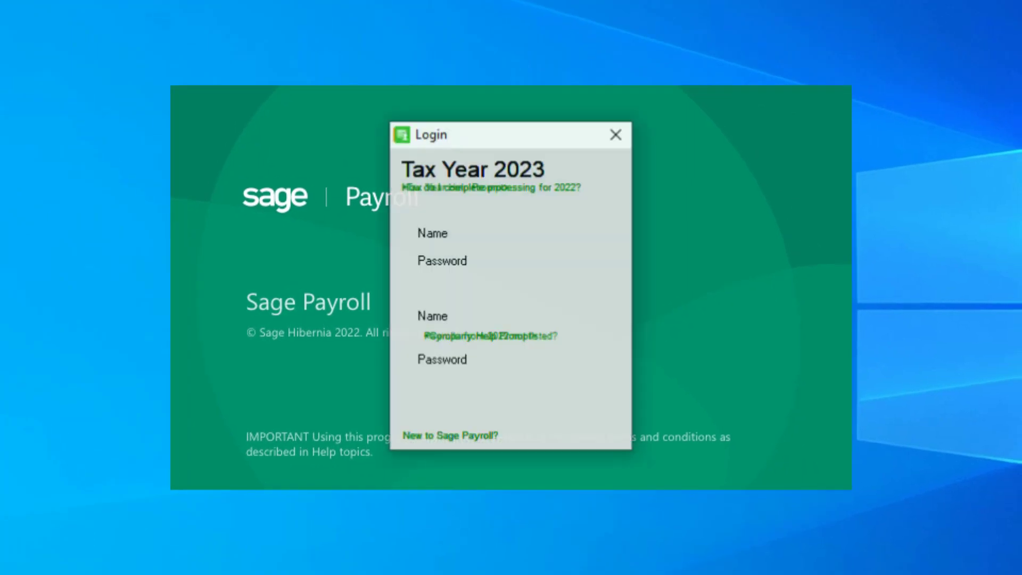
type("USER")
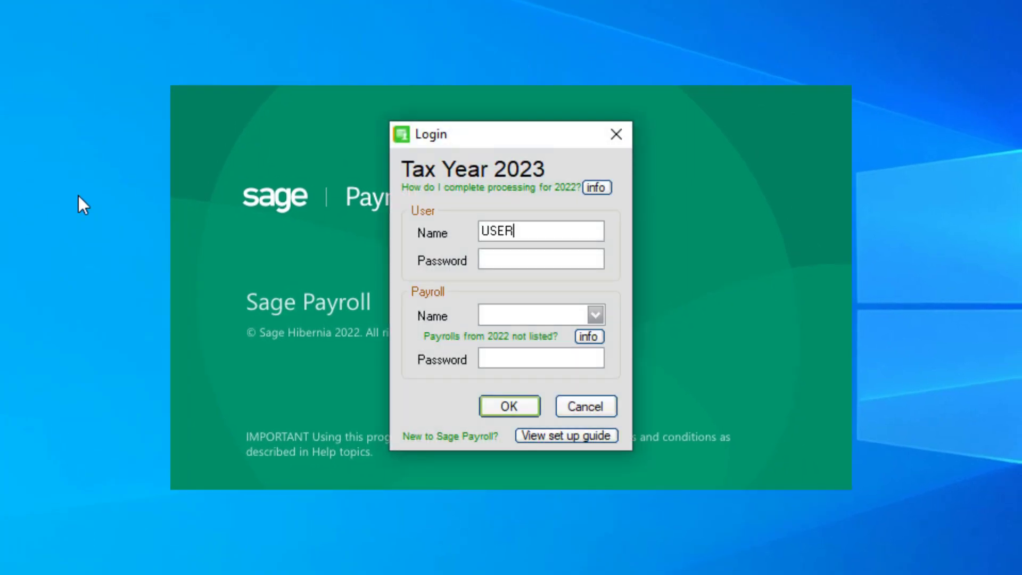
left_click(595, 313)
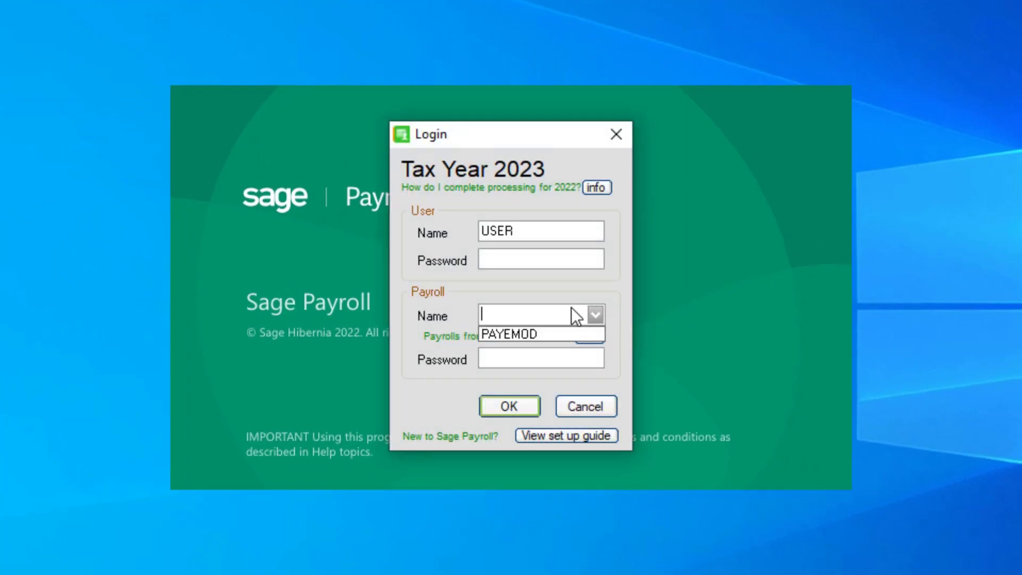
left_click(561, 335)
left_click(508, 406)
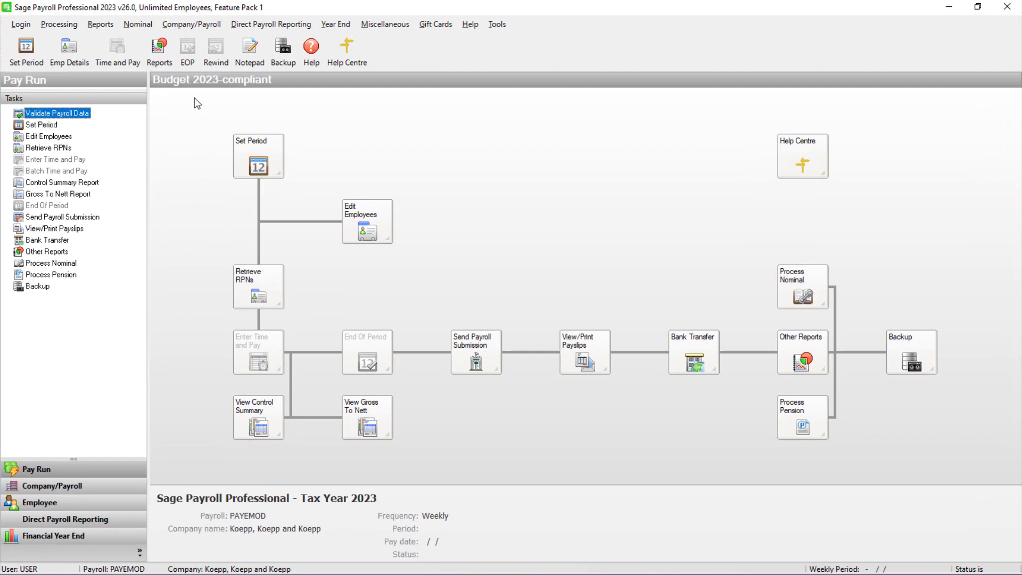
- Open the company payroll calendar and clear down the Financial Year balances for the new year
left_click(193, 24)
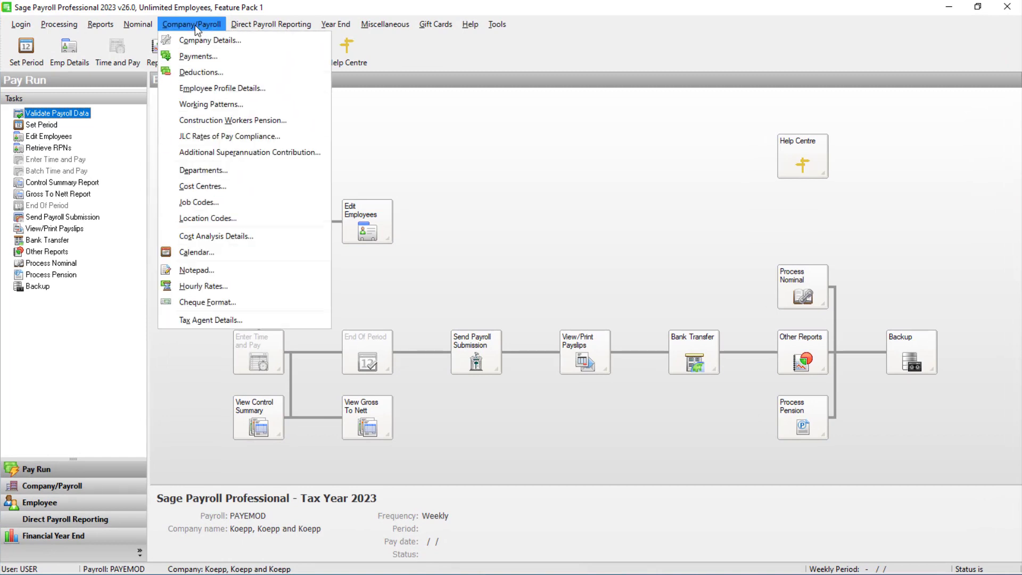
left_click(232, 249)
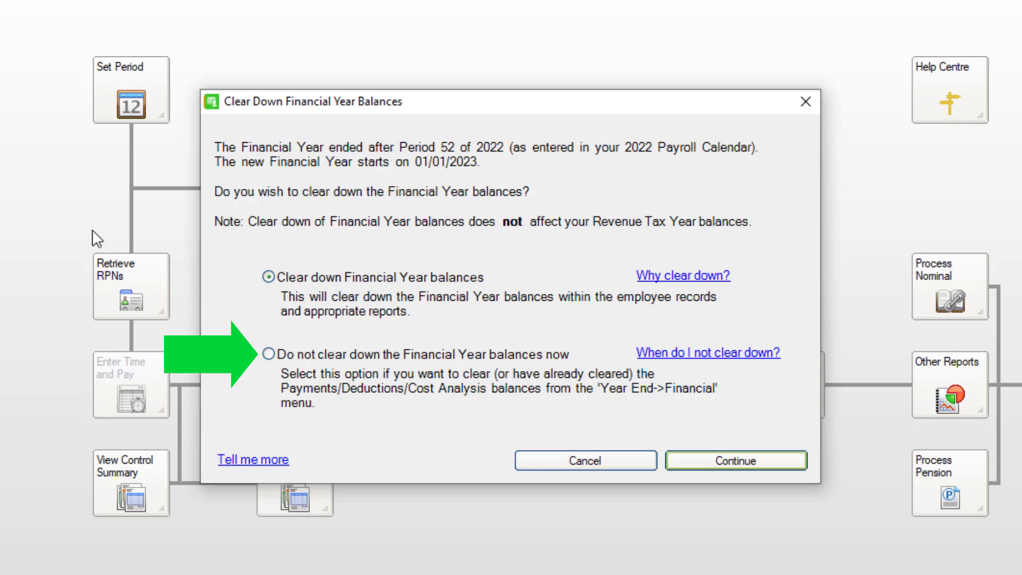
left_click(736, 466)
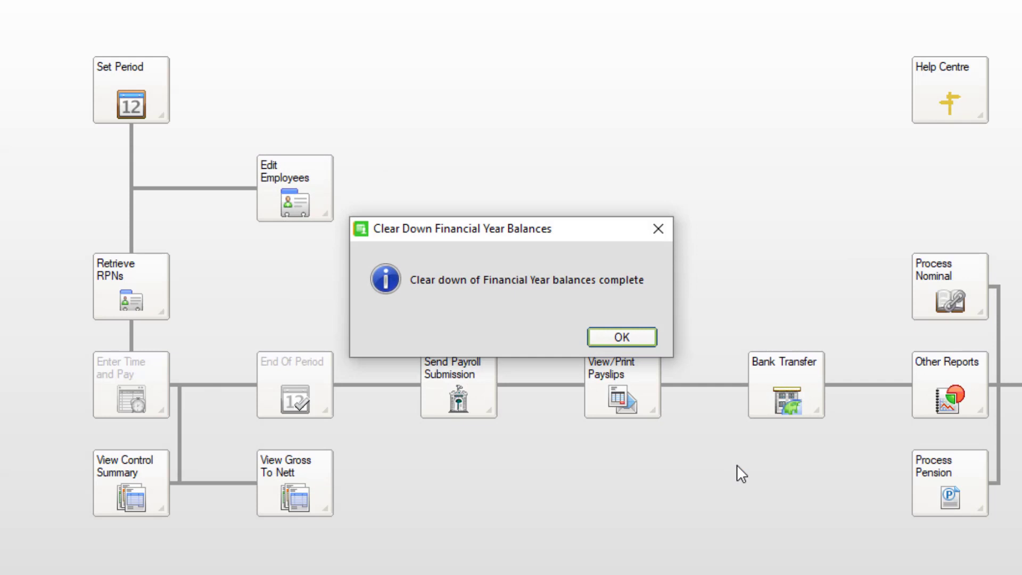
left_click(622, 337)
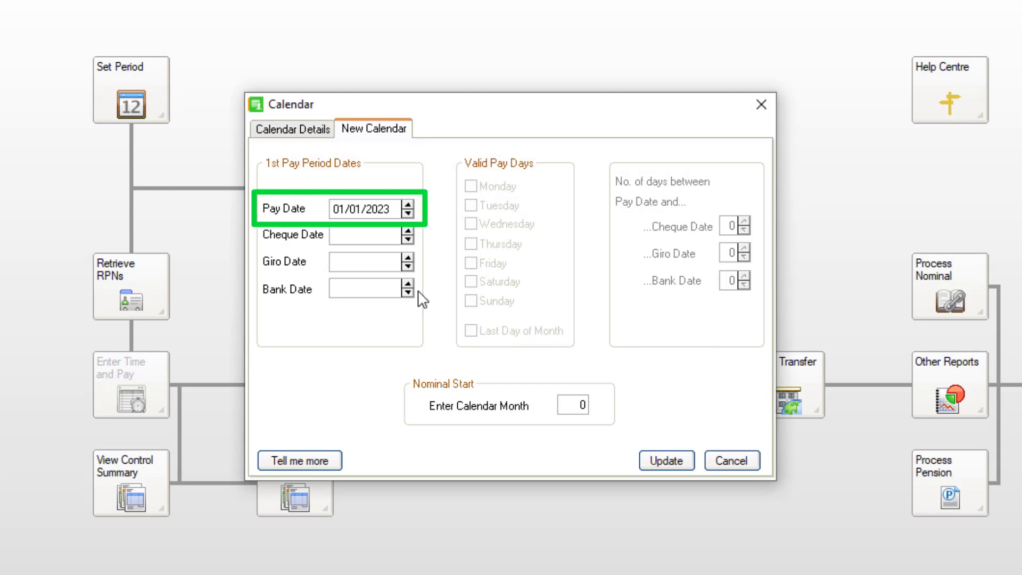
- Generate the new calendar with a first pay date of 06/01/2023 and save it
double_click(339, 209)
type("06/01/2023")
key("Tab")
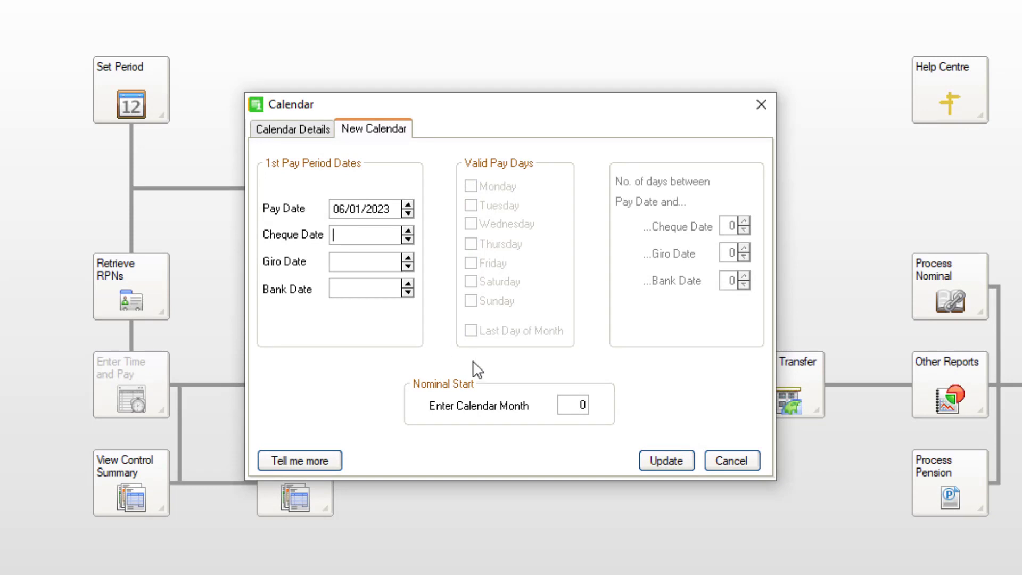
left_click(669, 461)
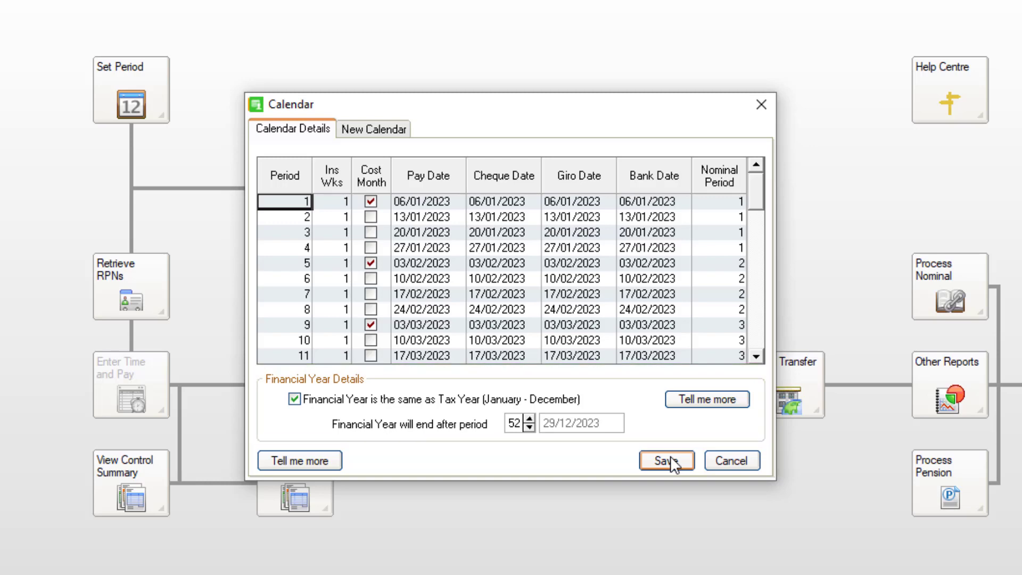
left_click(665, 461)
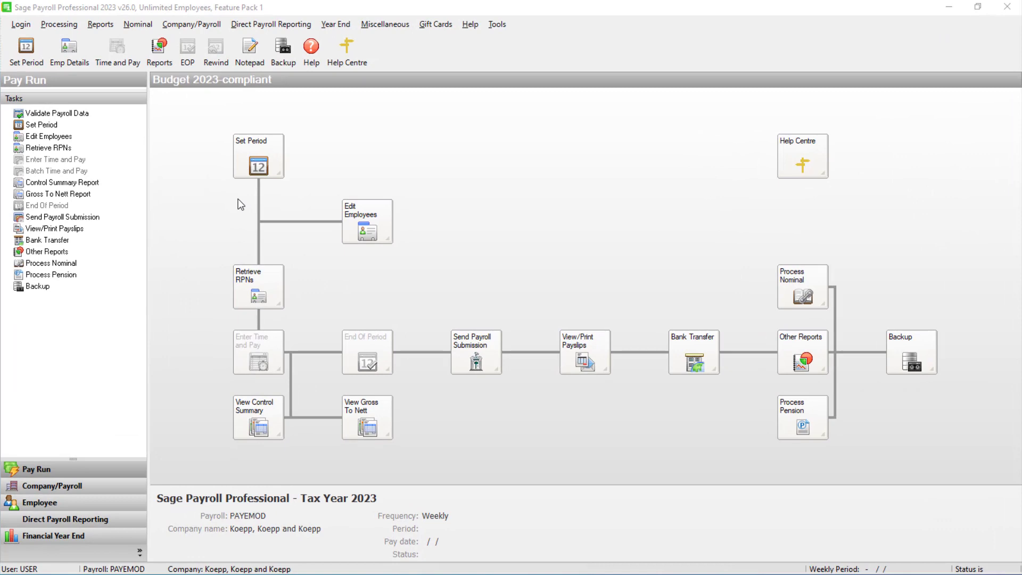
- Set period 1 with the 06/01/2023 pay date and roll forward the payroll's holiday and absence year with all clear down settings enabled
left_click(255, 168)
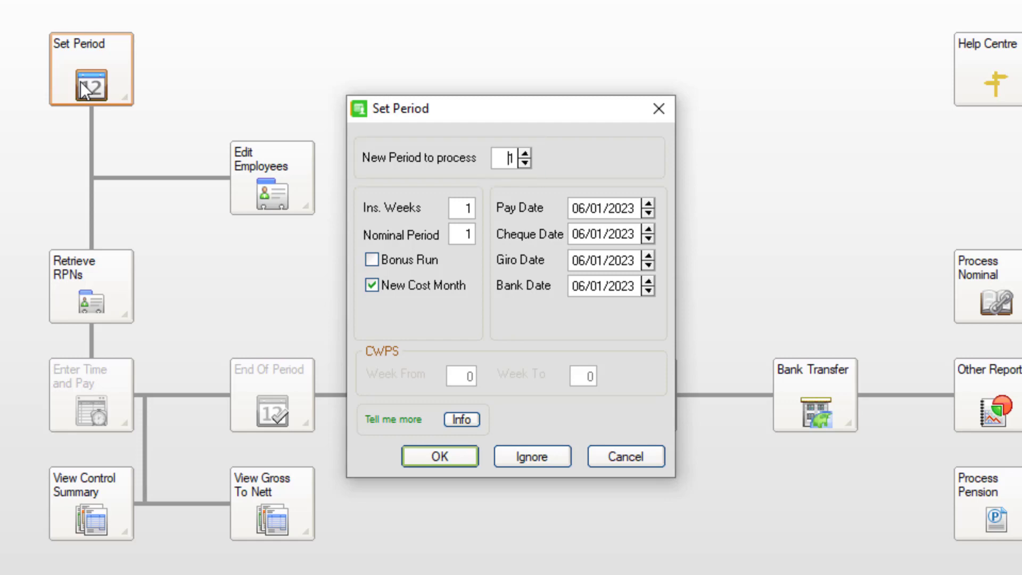
key("Tab")
key("Tab")
key("Tab")
key("Tab")
key("Tab")
key("Tab")
key("Tab")
key("Tab")
key("Tab")
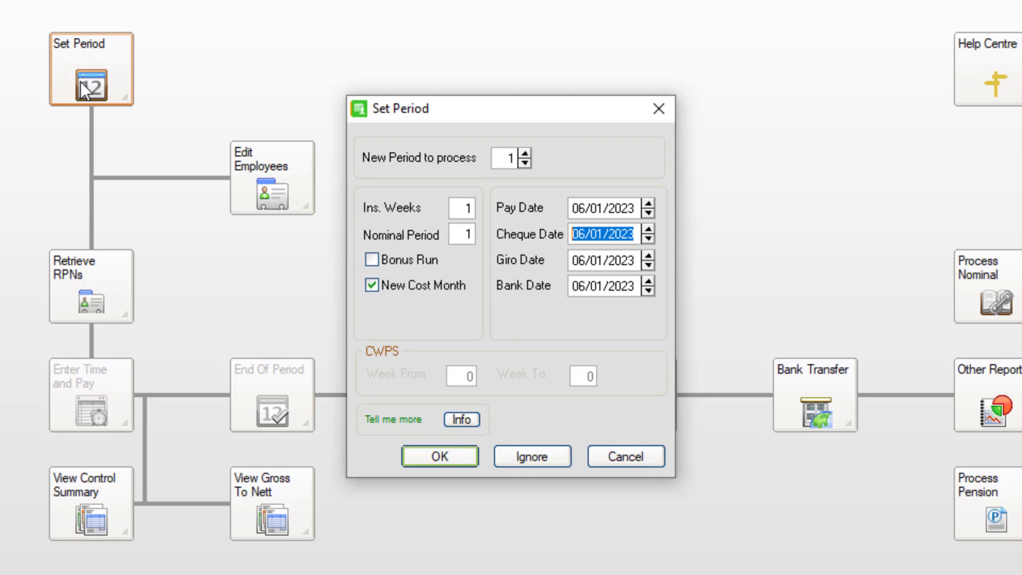
key("Tab")
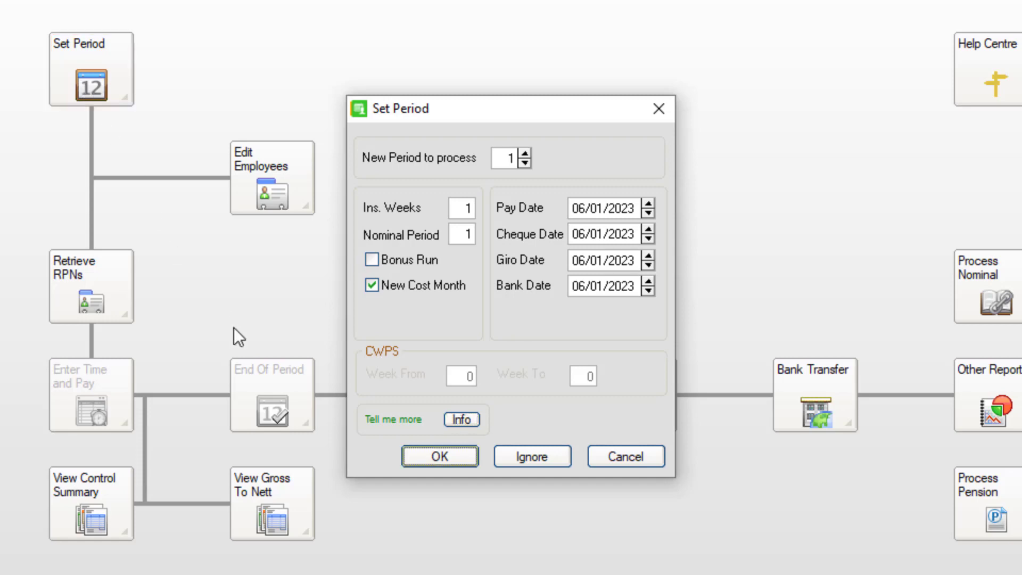
left_click(452, 459)
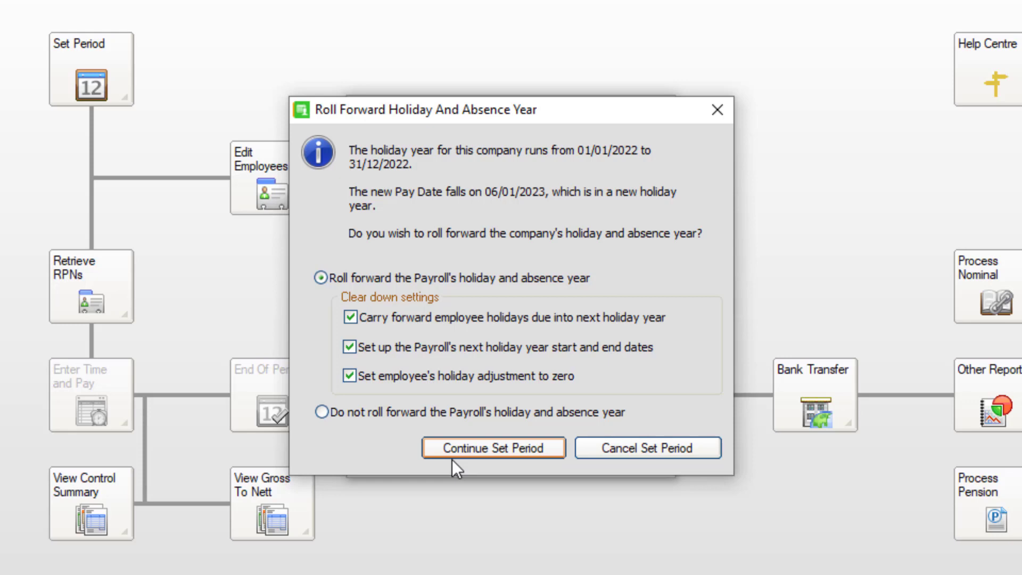
left_click(490, 448)
key("Return")
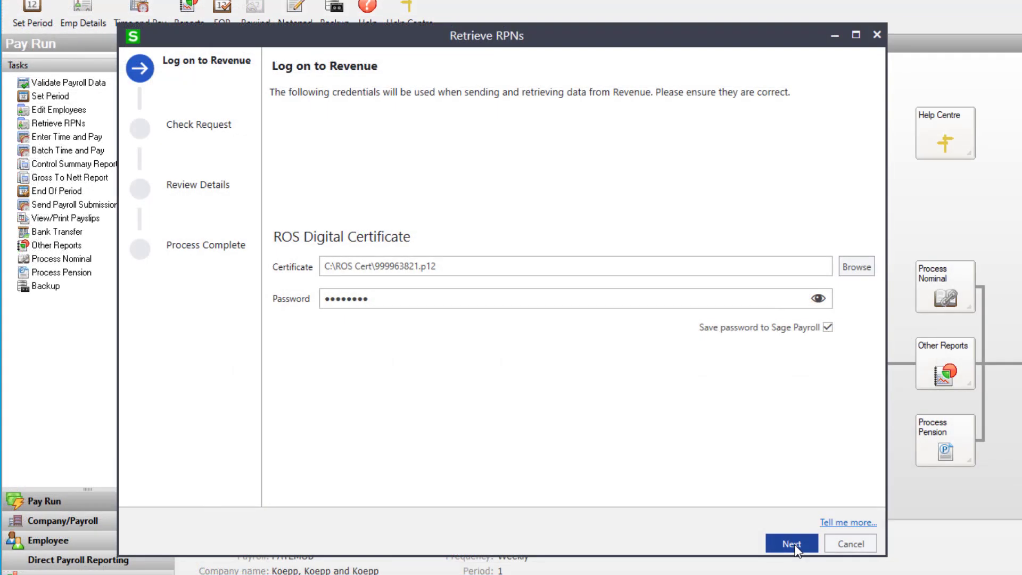
- Retrieve the employees' RPNs from Revenue with the saved ROS certificate credentials and import them into the payroll
left_click(792, 544)
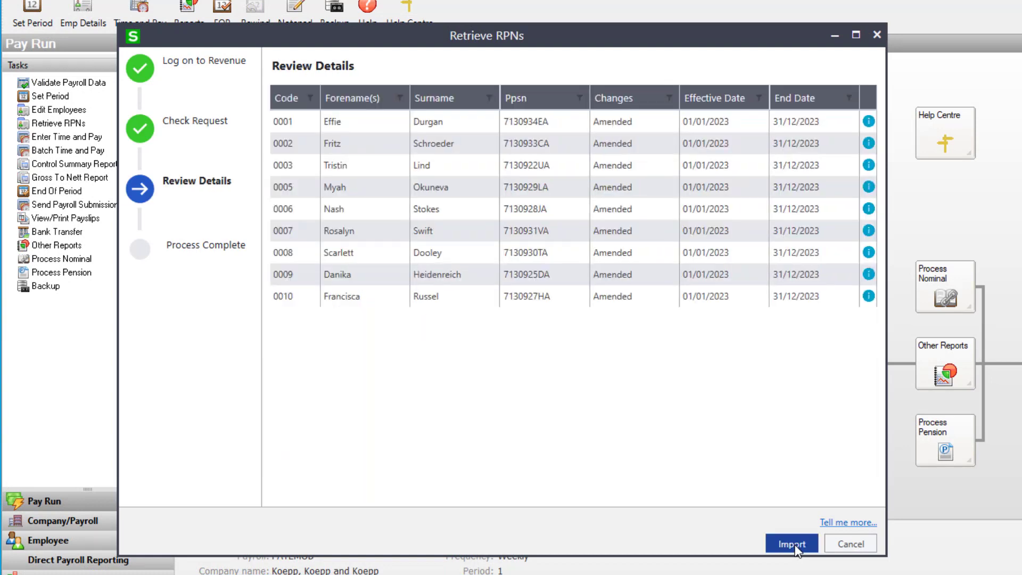
left_click(793, 544)
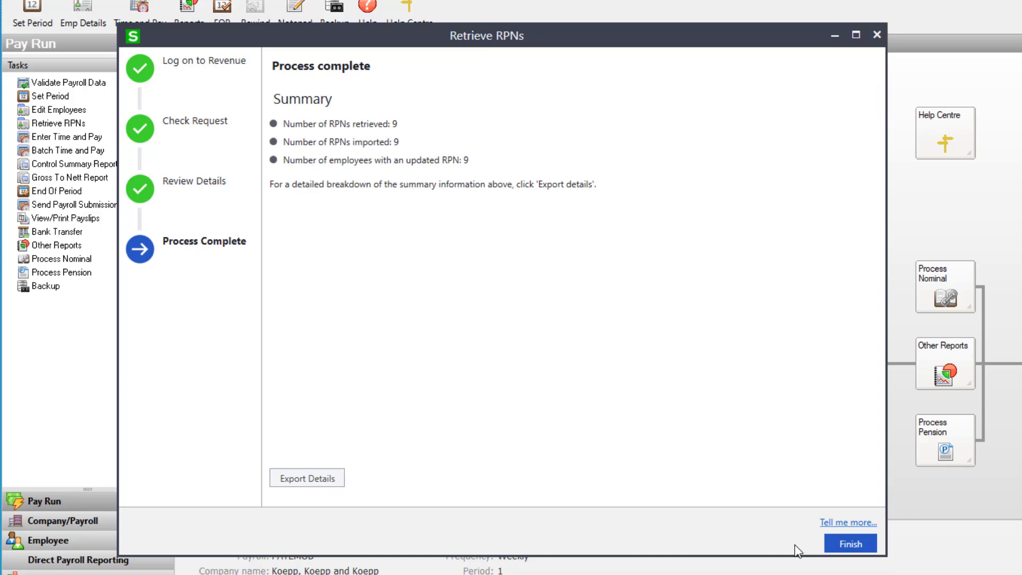
left_click(849, 544)
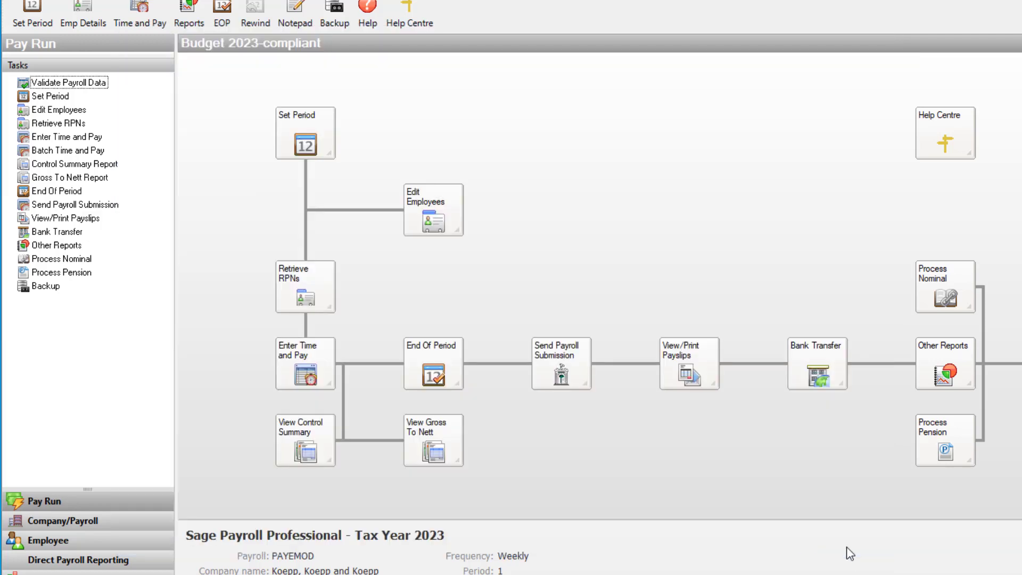